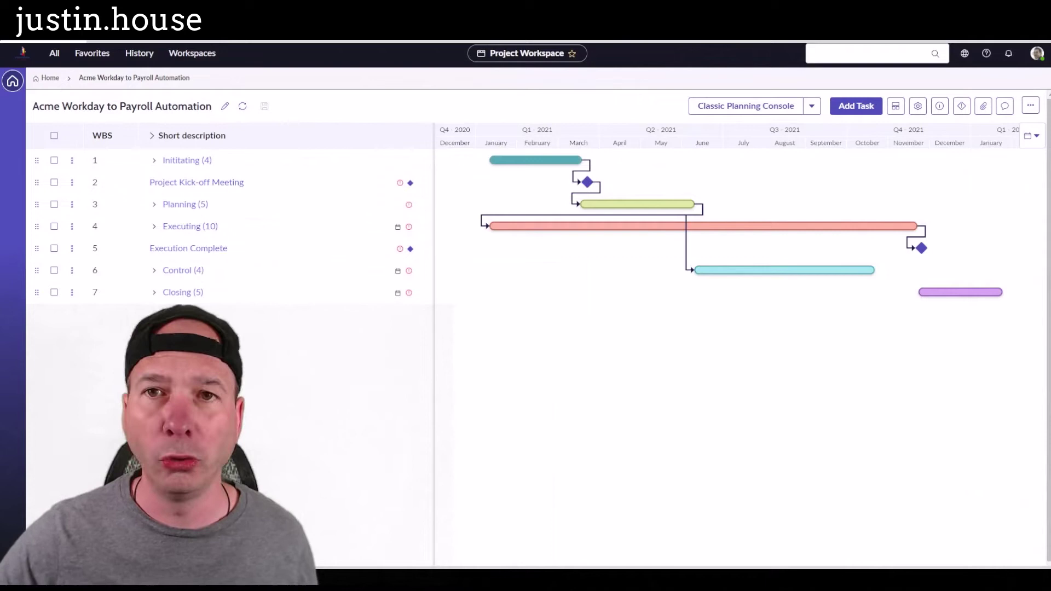
Step: Export the Acme Workday to Payroll Automation project as an MS Project file, then close the export window
left_click(1030, 105)
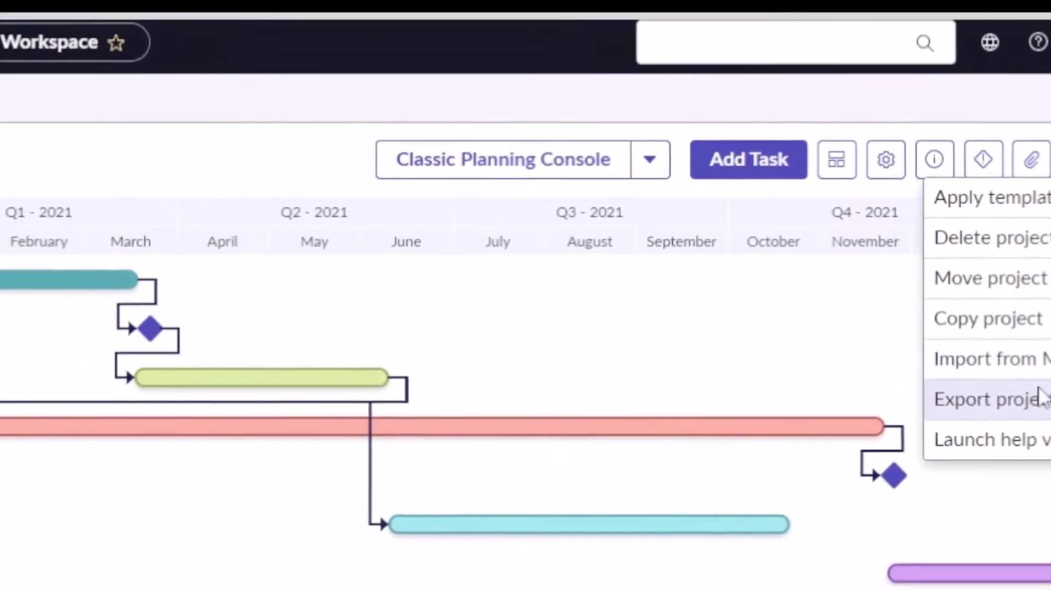
left_click(909, 481)
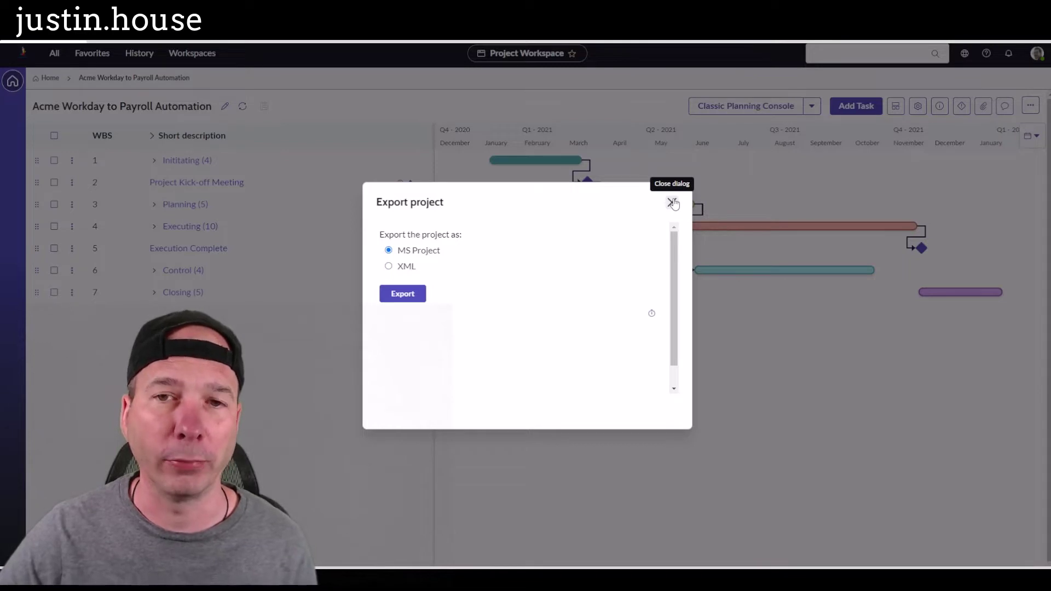
left_click(672, 202)
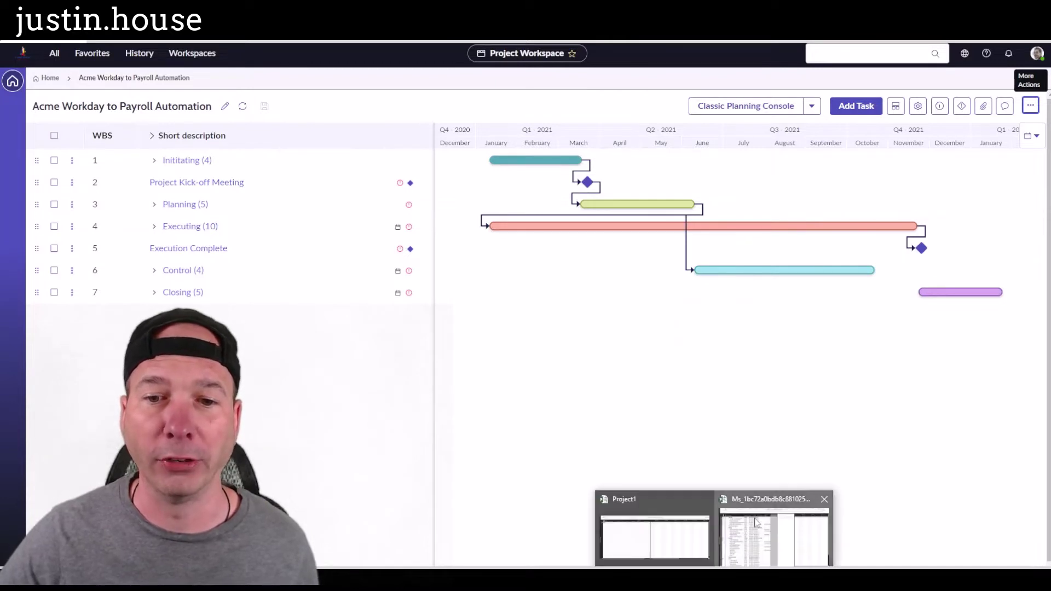
Step: In the exported plan, add a Text10 column and widen it so the task IDs show in full
left_click(751, 492)
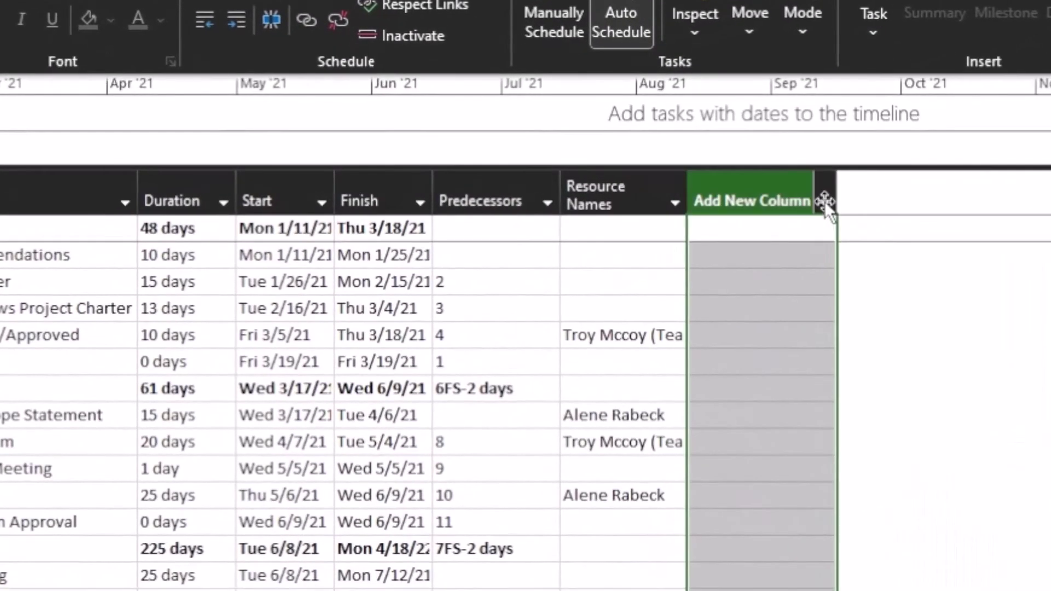
left_click(739, 200)
left_click_drag(931, 263, 931, 471)
scroll(821, 405, "down", 20)
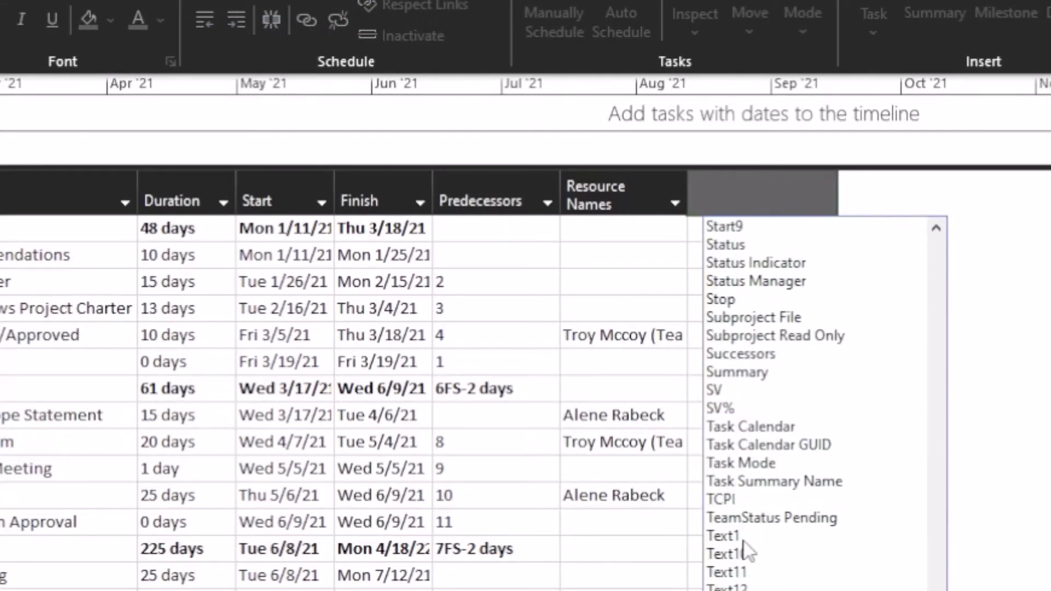
left_click(728, 554)
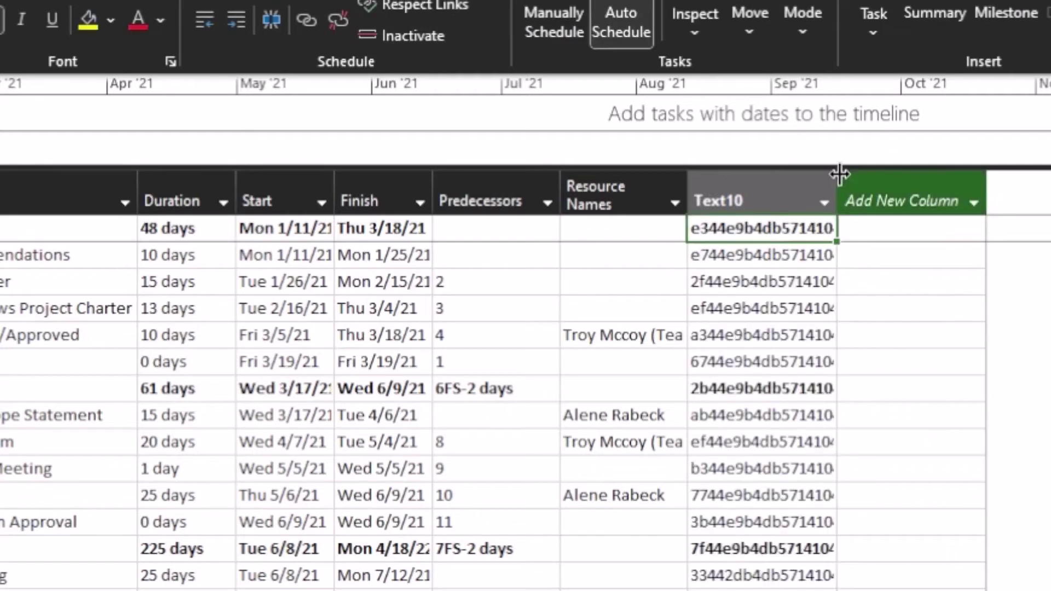
left_click_drag(839, 171, 903, 179)
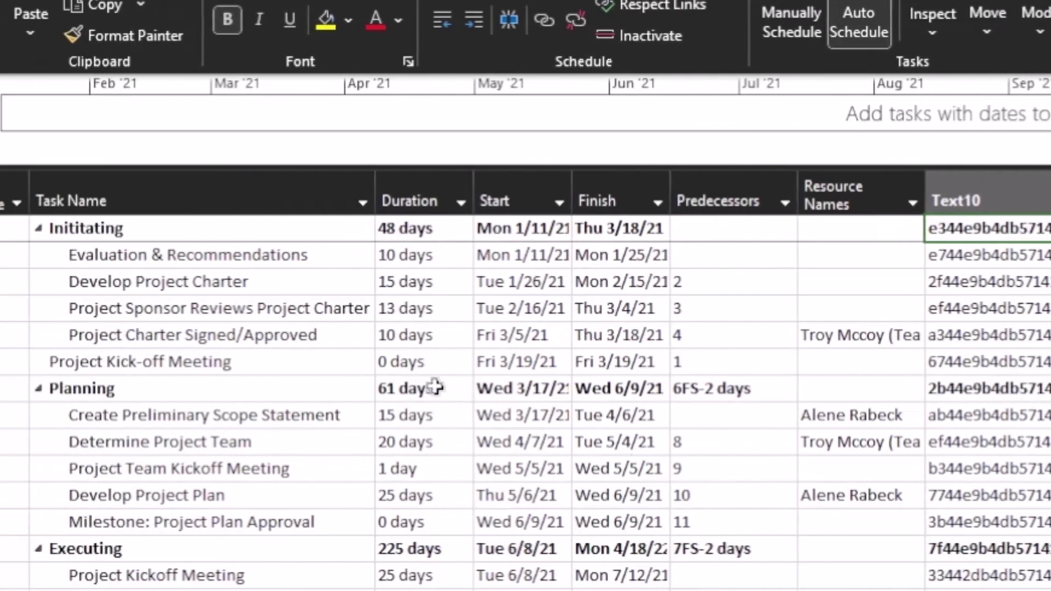
Step: Rename the Evaluation & Recommendations task to 'DEMO FOR THE WORLD TO SEE' and bring up Save As
left_click(304, 251)
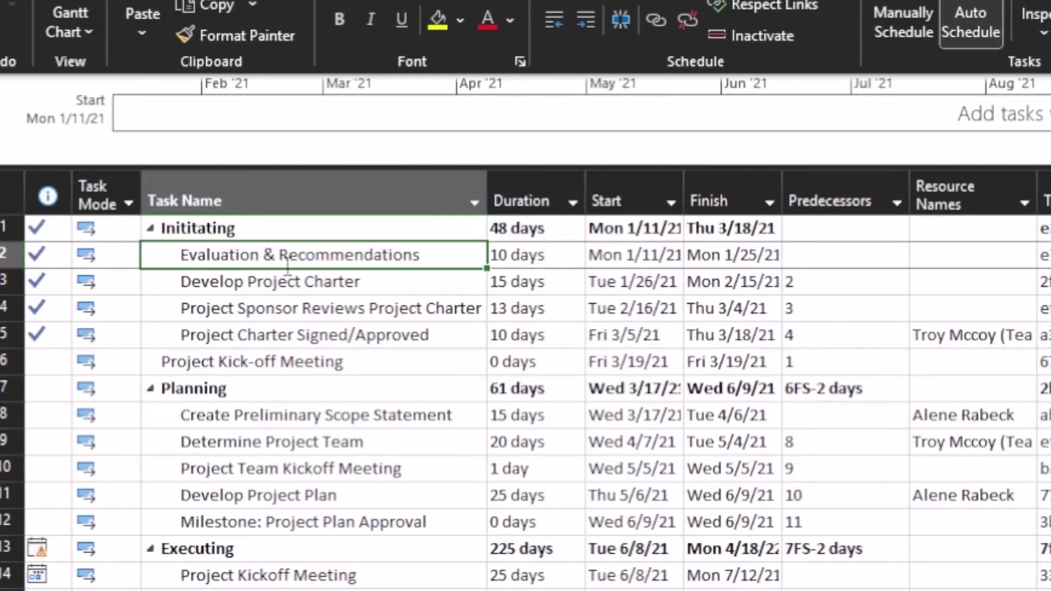
left_click_drag(287, 267, 178, 273)
left_click(201, 261)
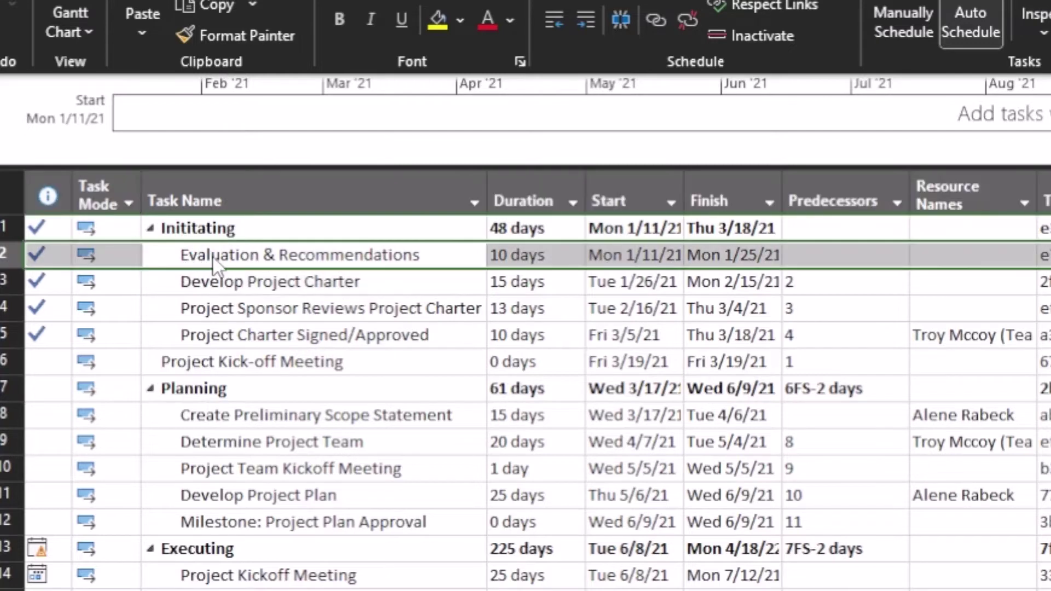
double_click(222, 253)
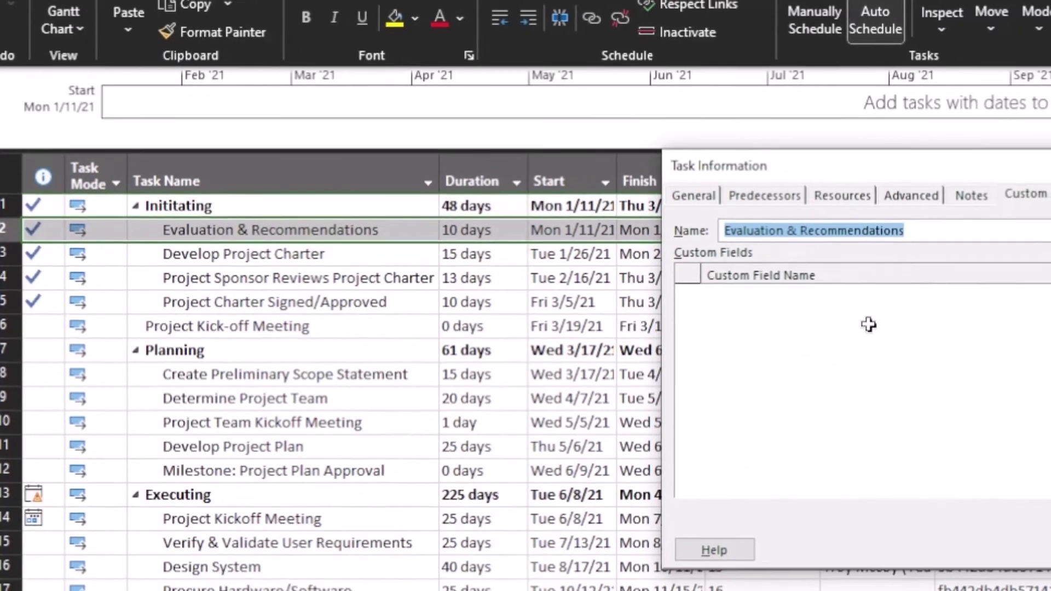
type("DEMO FOR THE WORLD TO SEE")
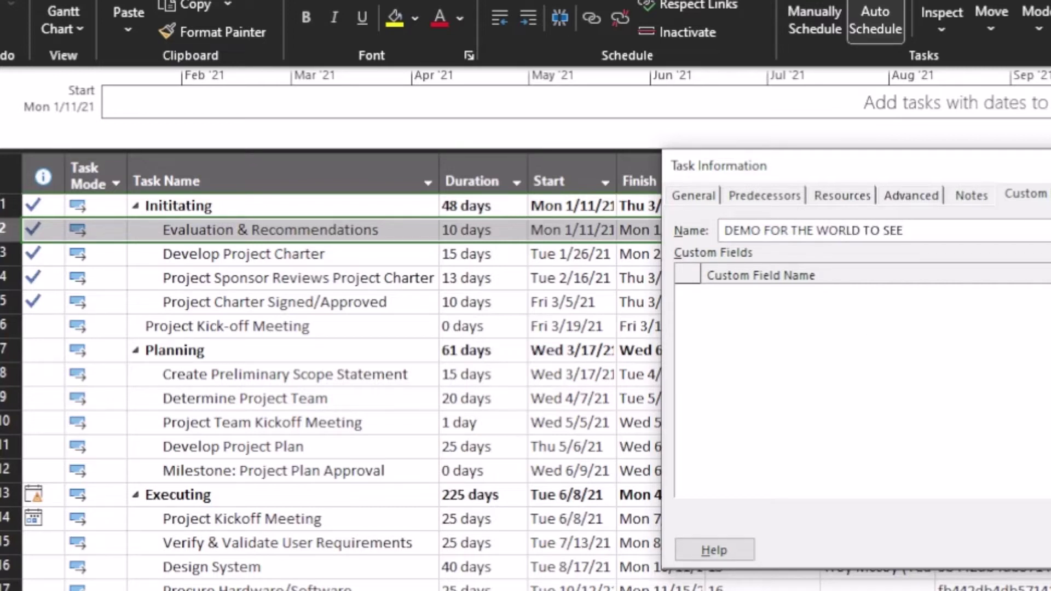
key("Return")
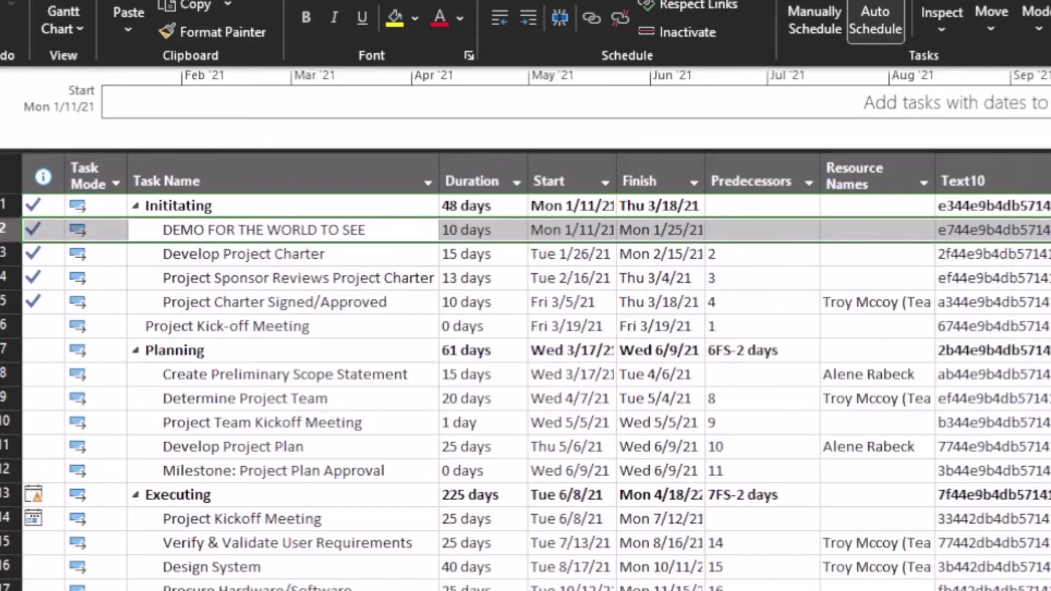
key("alt+f")
key("a")
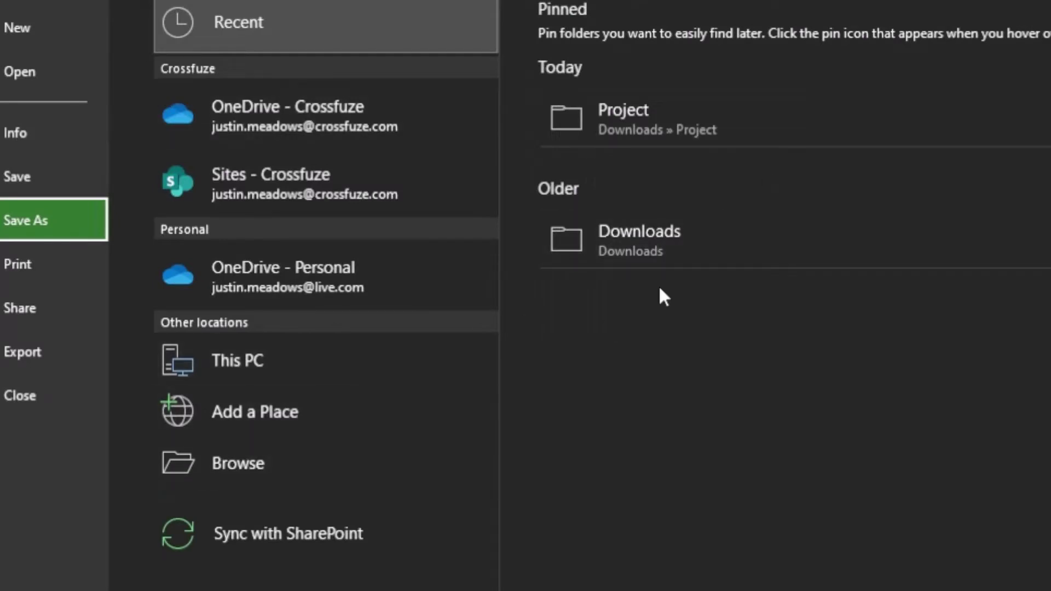
Step: Save the plan as Project (*.mpp) in the Downloads Project folder under its existing name
left_click(677, 127)
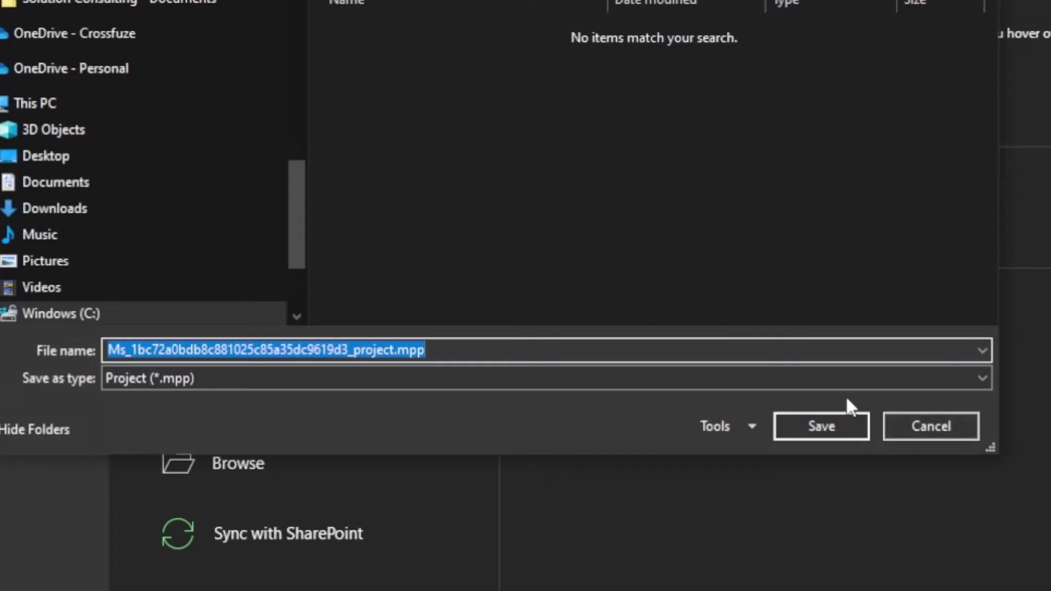
left_click(842, 379)
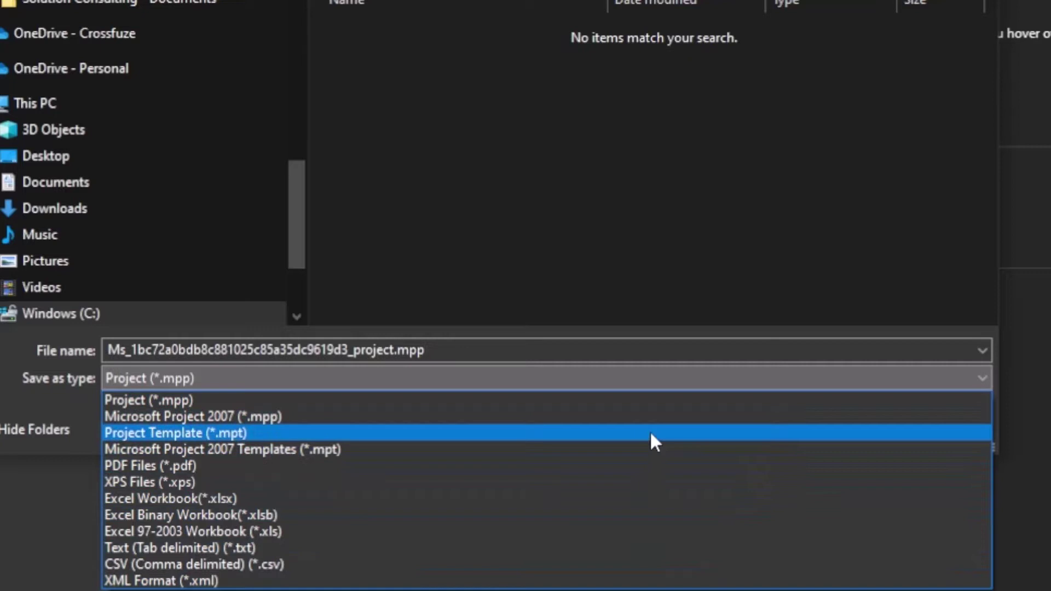
left_click(649, 399)
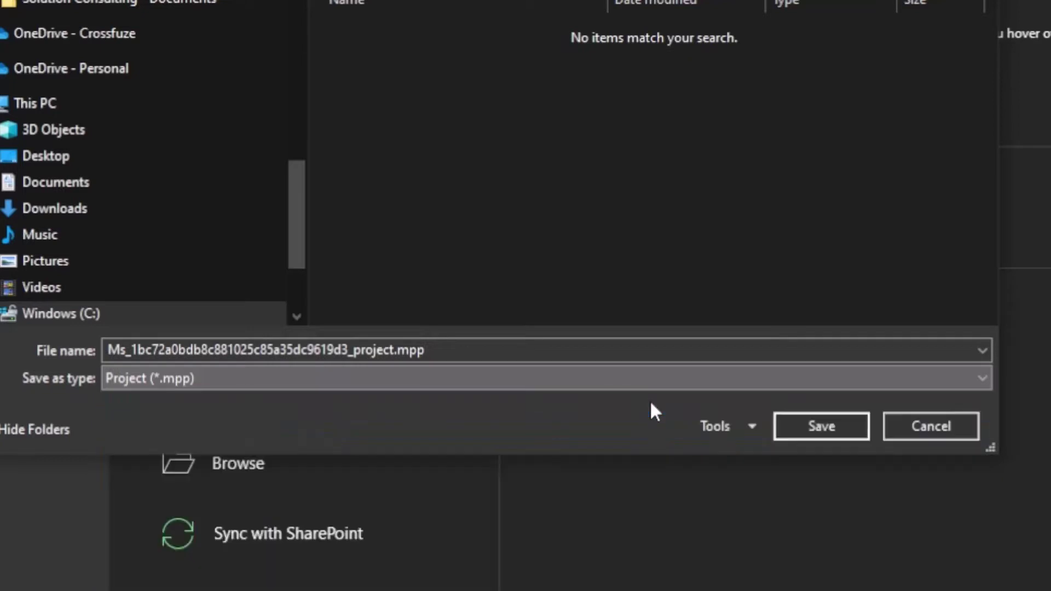
left_click(843, 423)
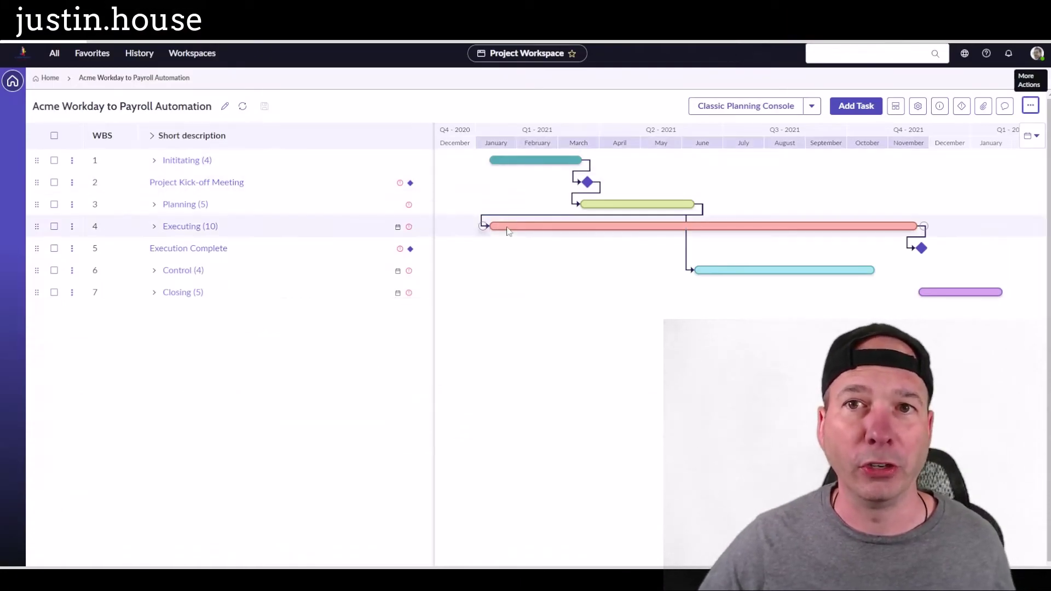
Step: Expand the Initiating phase and reload the project plan
left_click(154, 160)
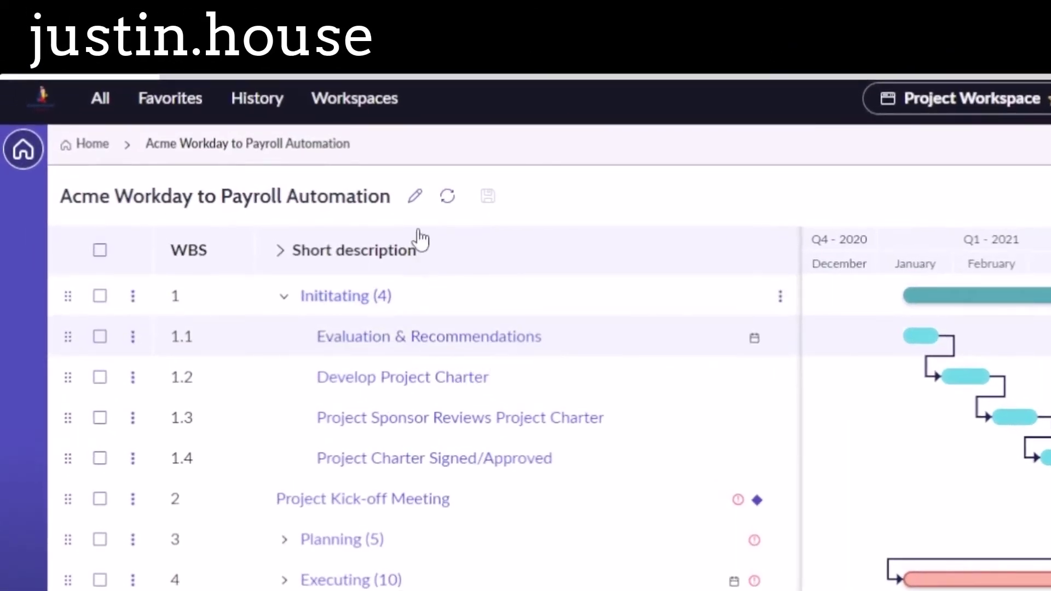
left_click(456, 203)
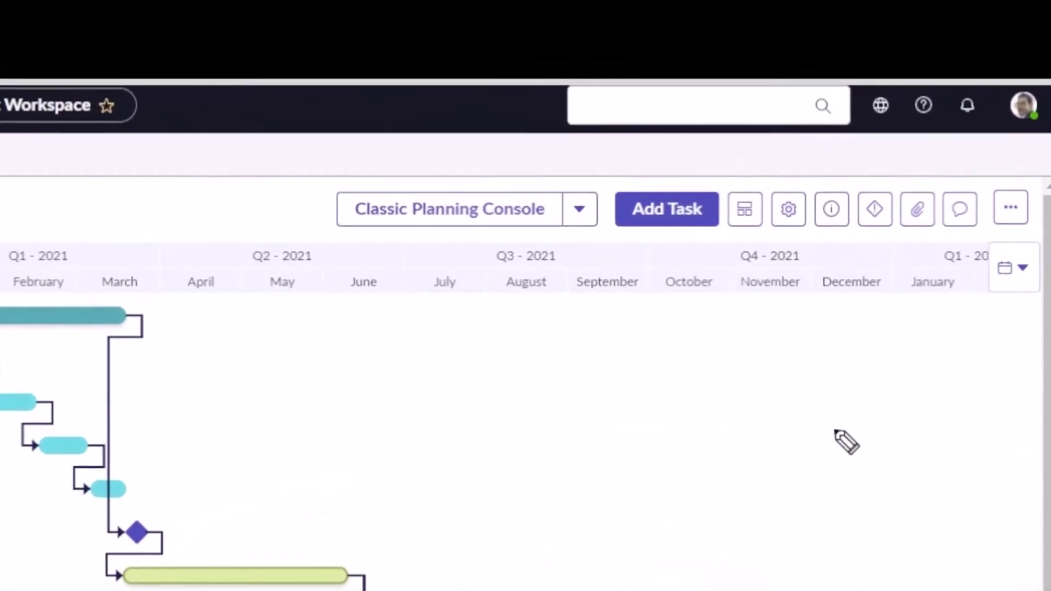
mouse_move(760, 462)
left_mouse_down()
mouse_move(936, 263)
mouse_move(939, 294)
left_mouse_up()
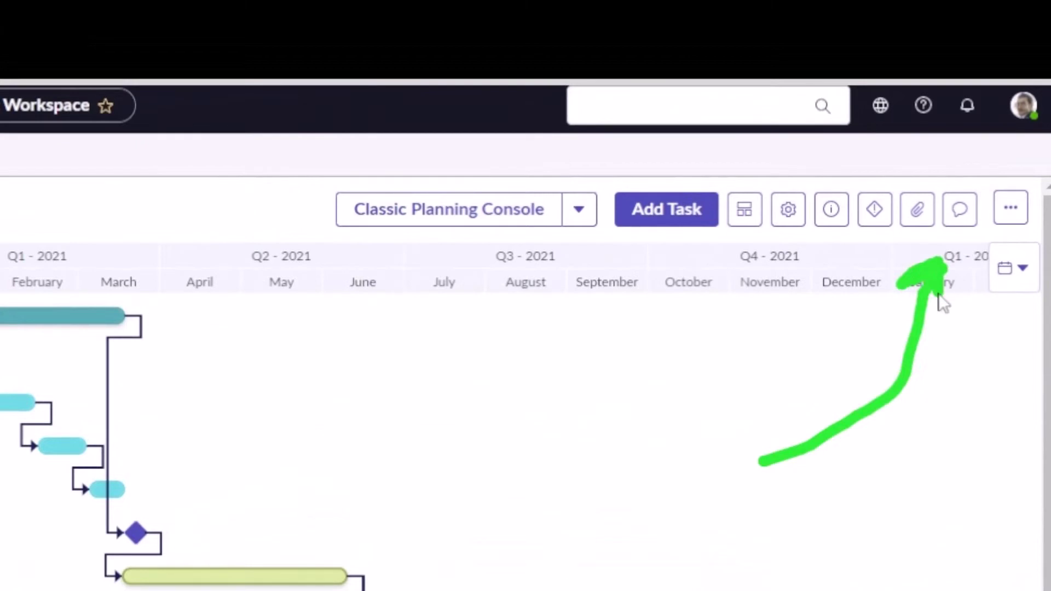
Step: Import the saved .mpp file from Downloads\Project into the project using Automatic mode
left_click(1014, 214)
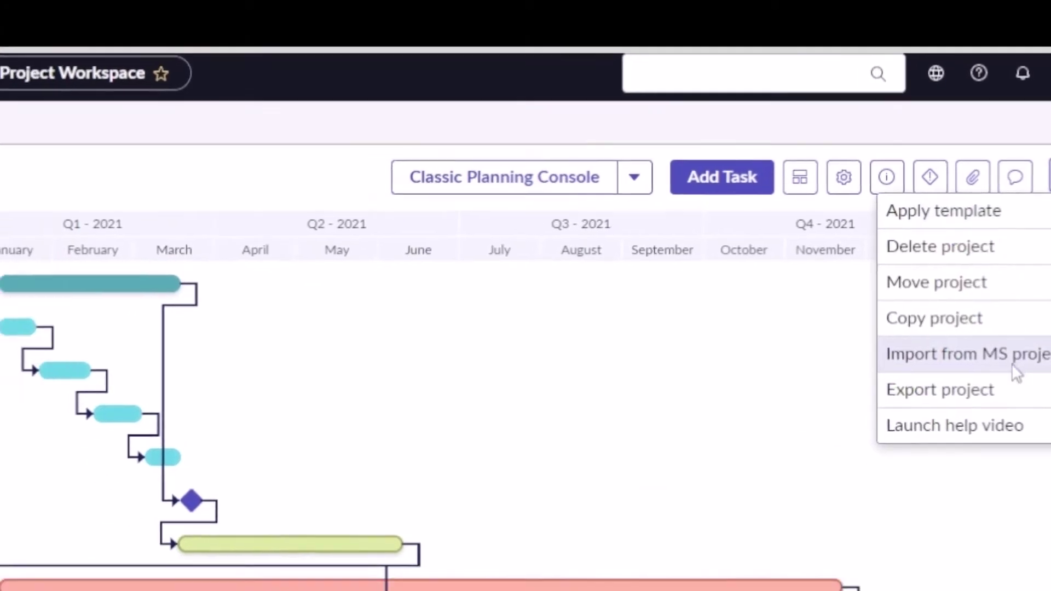
left_click(957, 387)
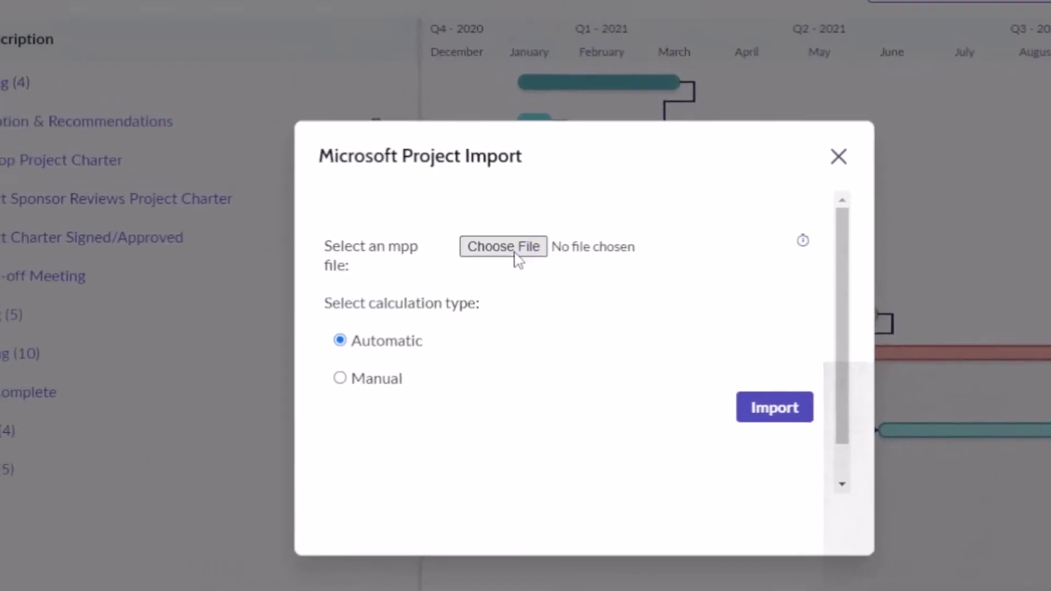
left_click(515, 255)
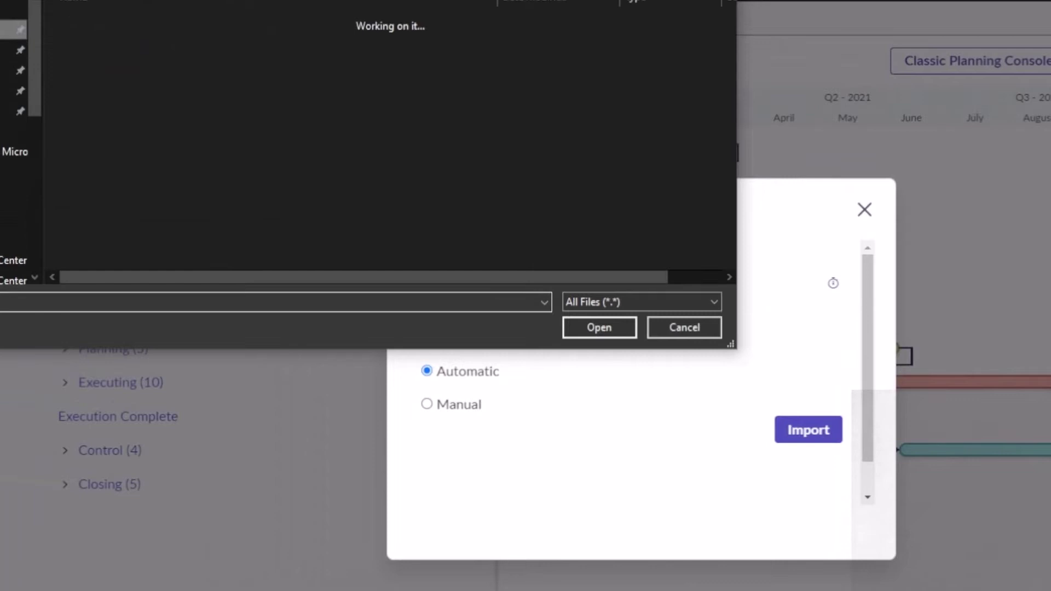
double_click(97, 59)
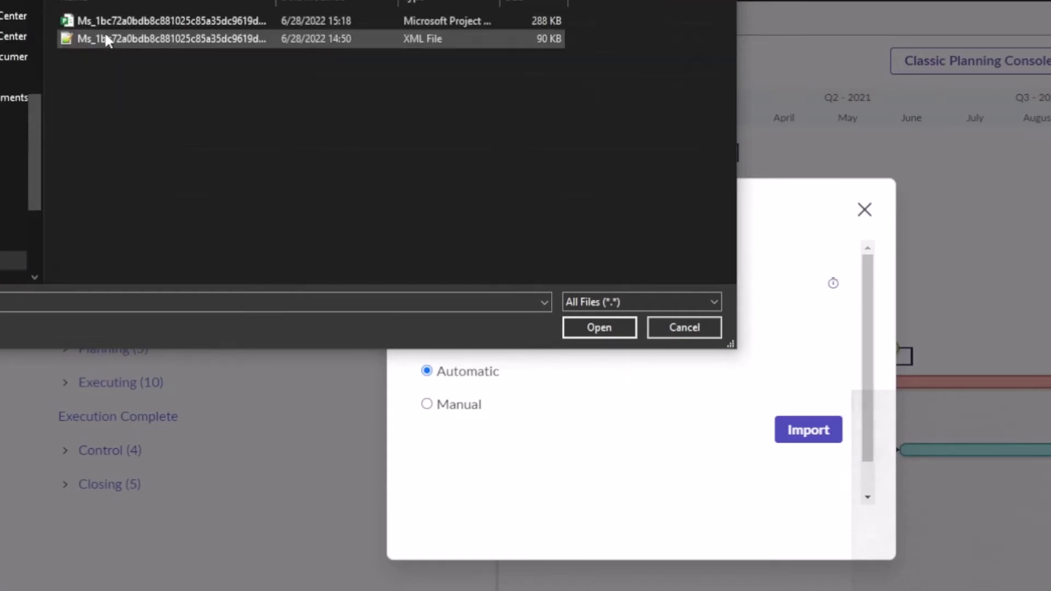
left_click_drag(296, 1, 382, 205)
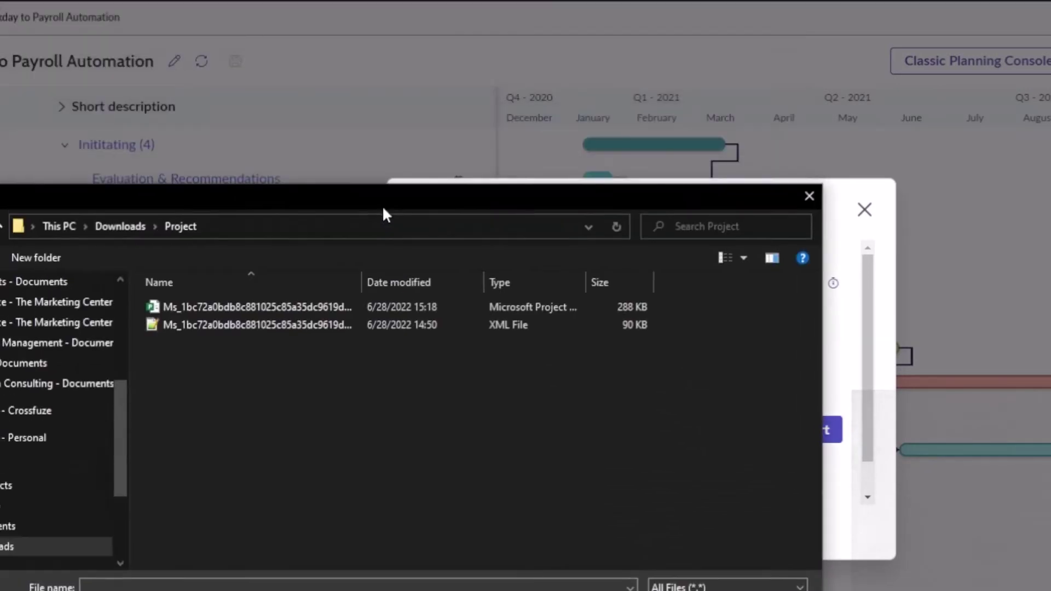
left_click_drag(359, 283, 472, 283)
double_click(363, 306)
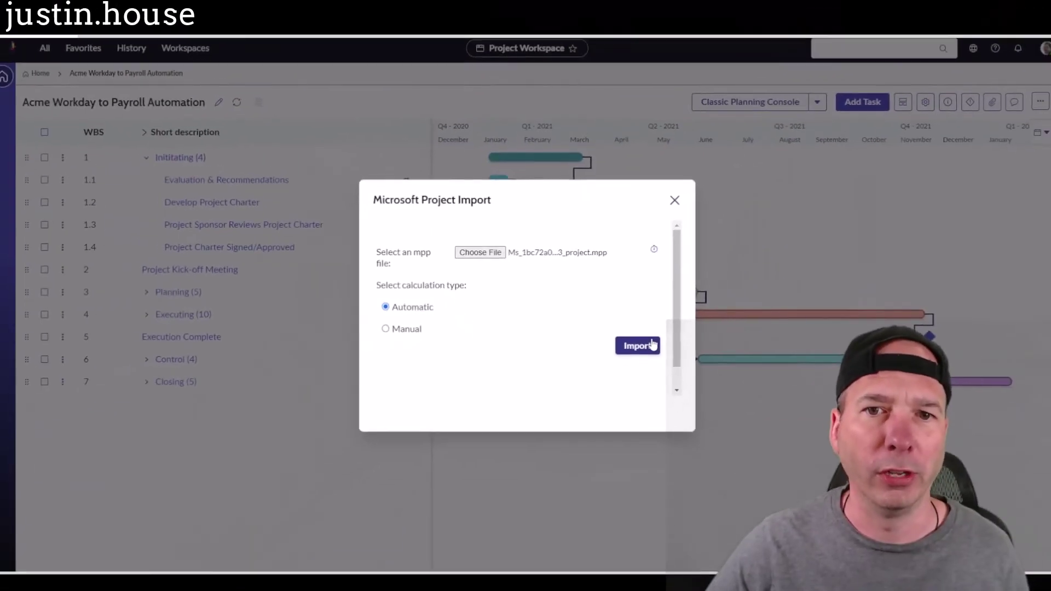
left_click(765, 372)
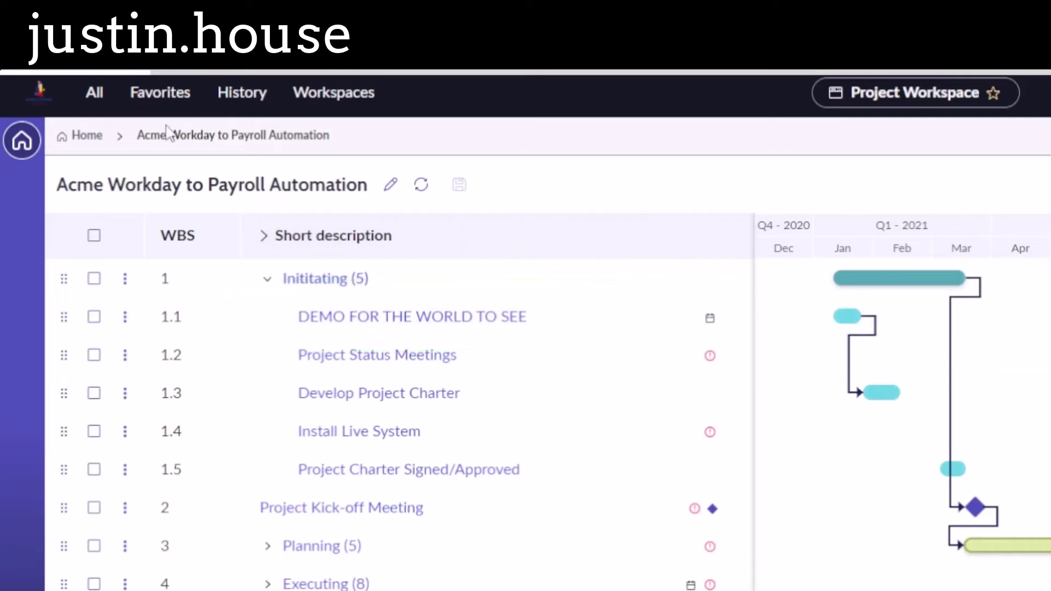
Step: Search All projects for 'workday' and open the single Acme Workday to Payroll Automation project
left_click(107, 144)
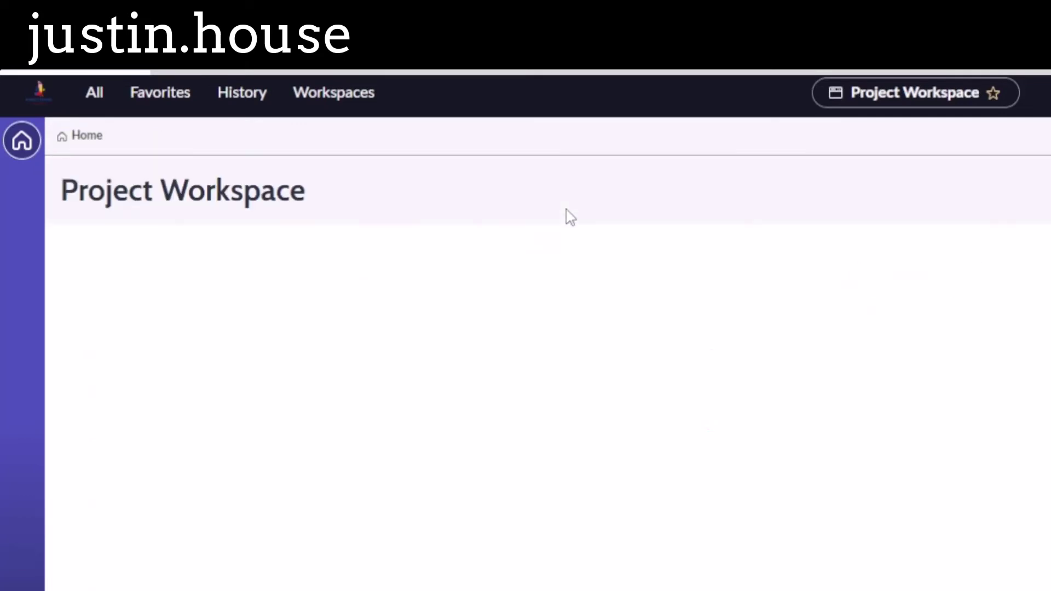
left_click(235, 260)
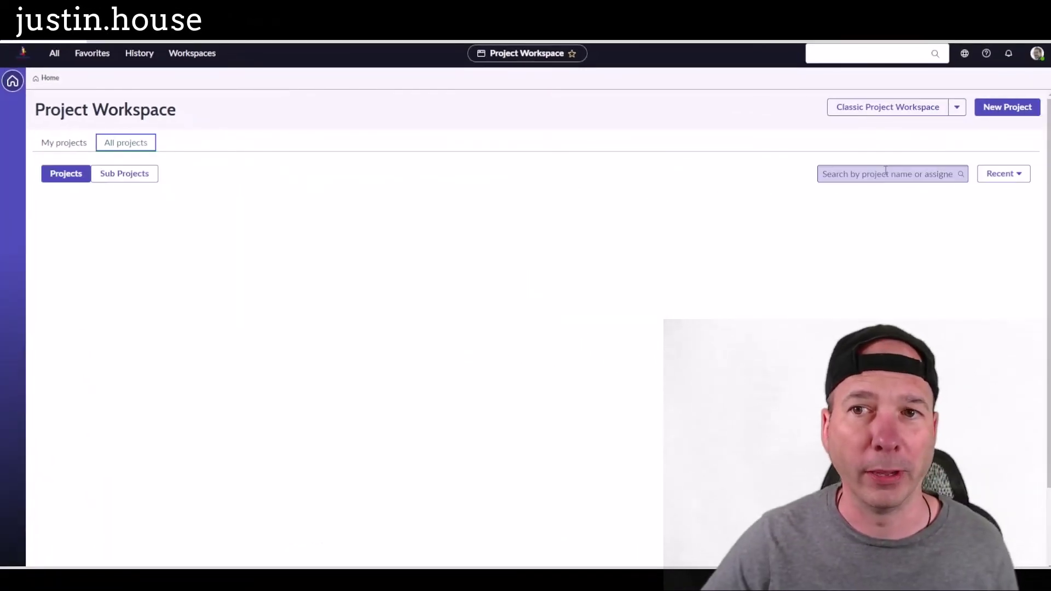
left_click(883, 174)
type("workday")
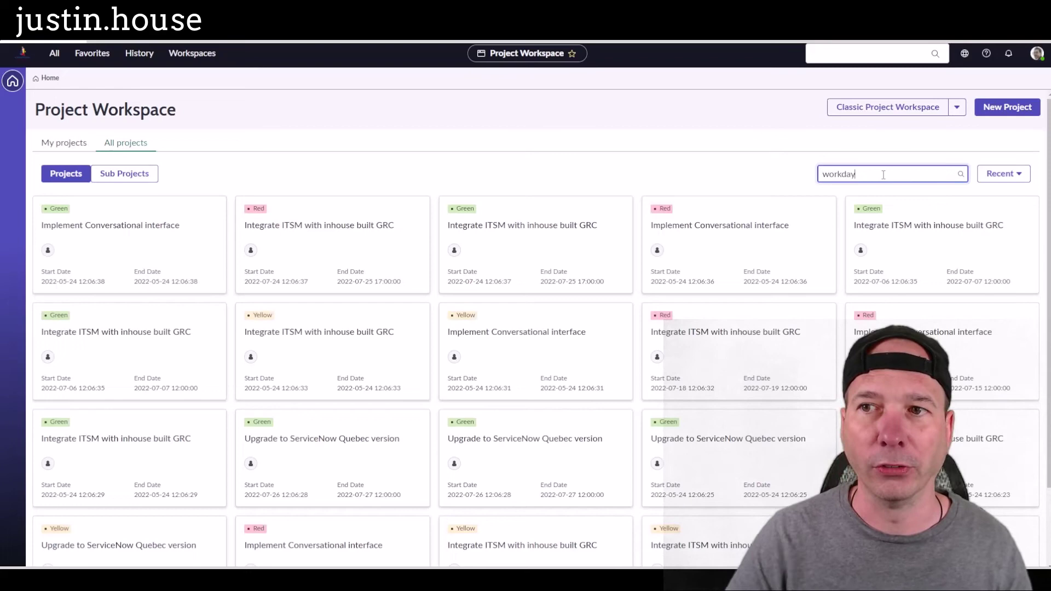
key("Return")
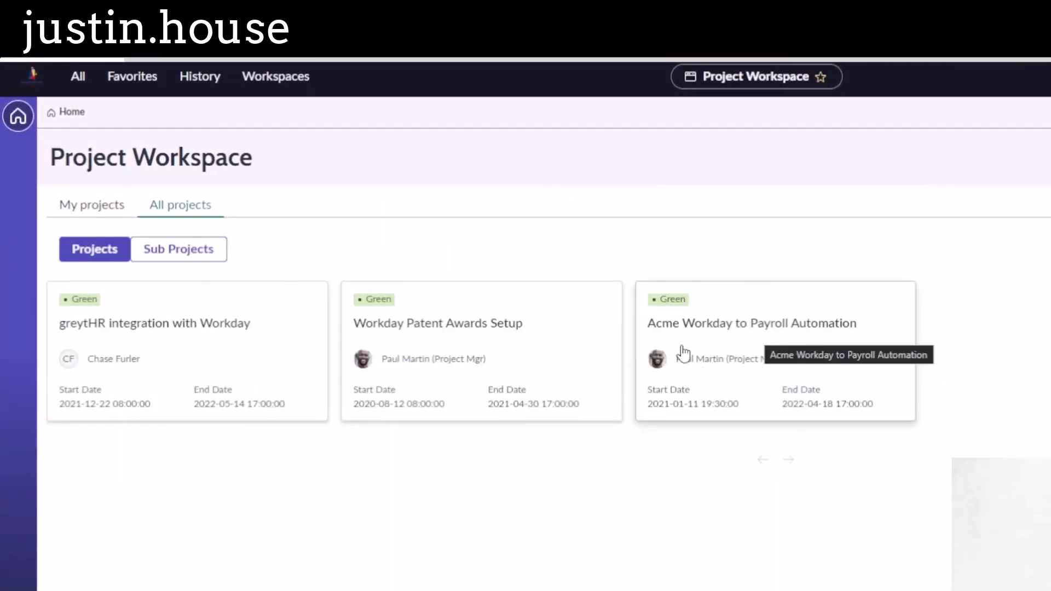
left_click(756, 326)
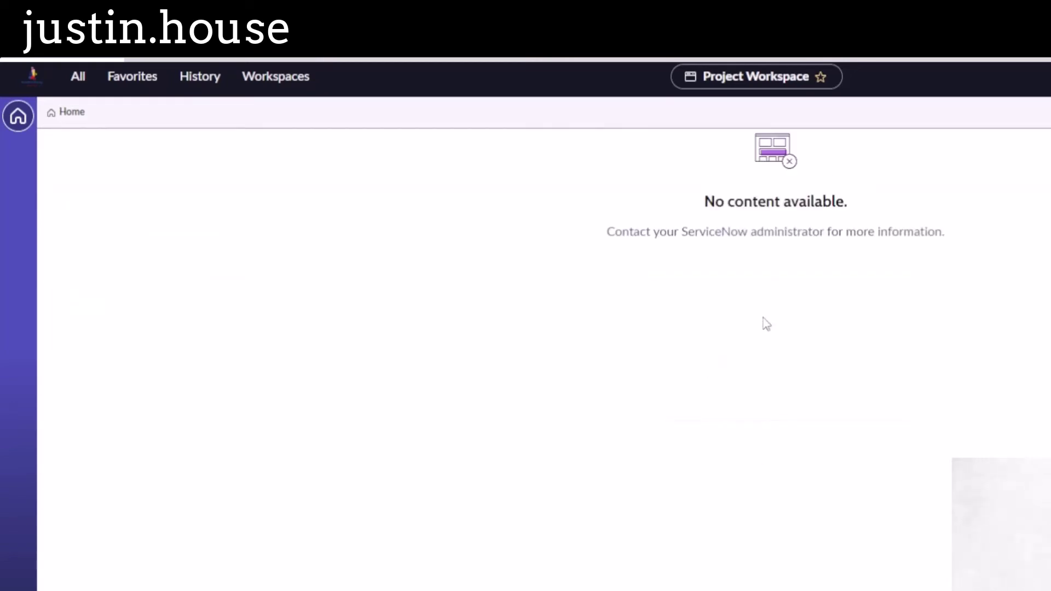